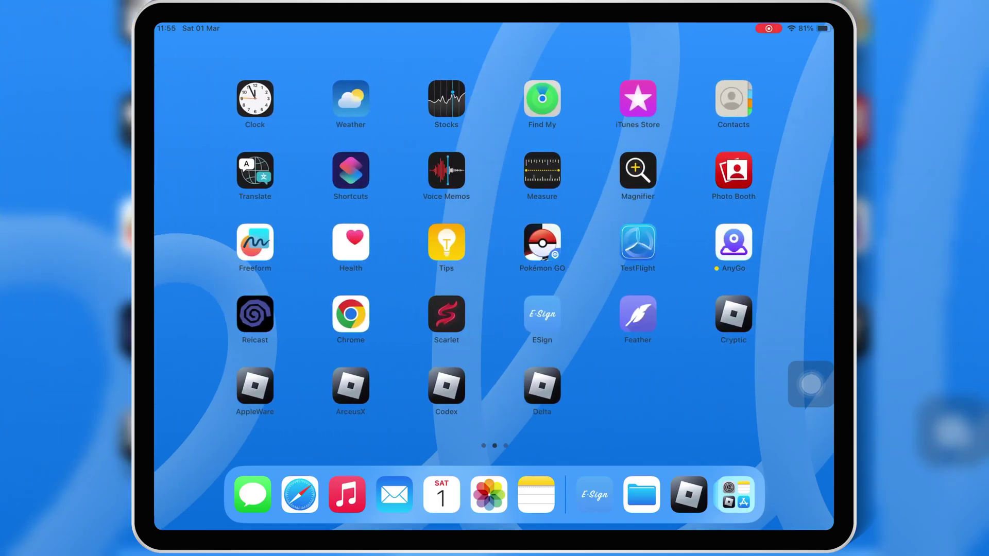
Step: Delete the old Codex app and its data from the Home Screen
click(447, 385)
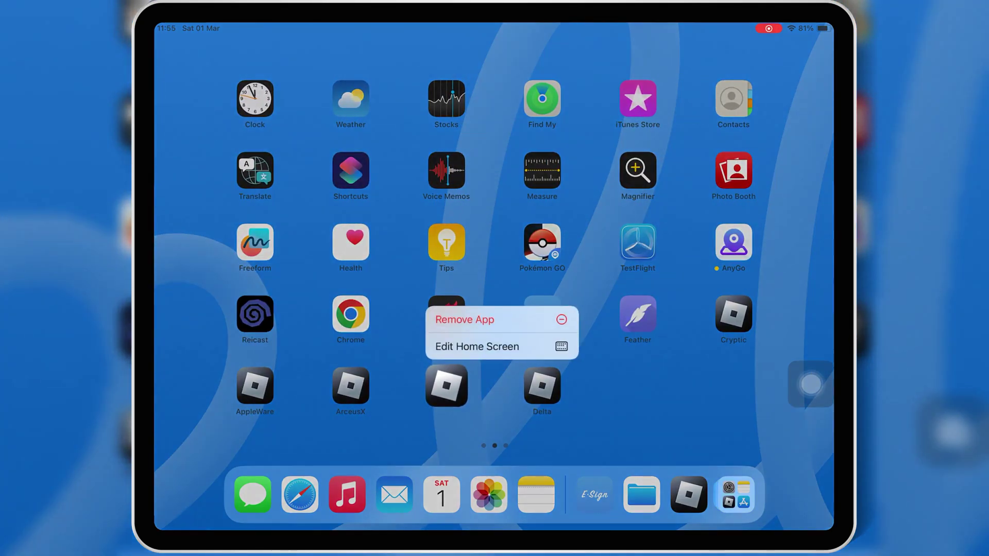
click(497, 320)
click(494, 281)
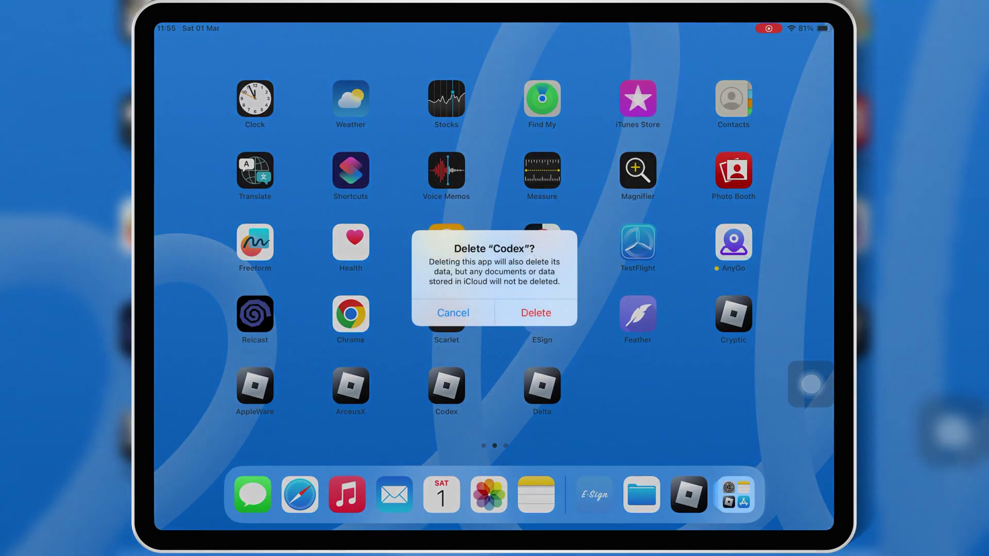
click(534, 311)
scroll(495, 271, left, 3)
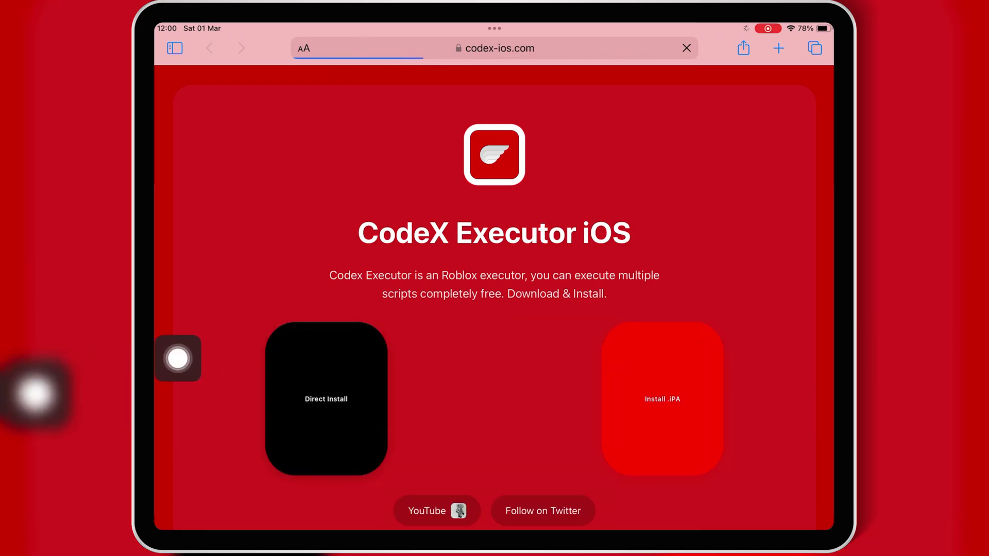
scroll(178, 358, down, 2)
Step: Request CodeX's Direct Install, completing the Watch a Video task first
click(310, 215)
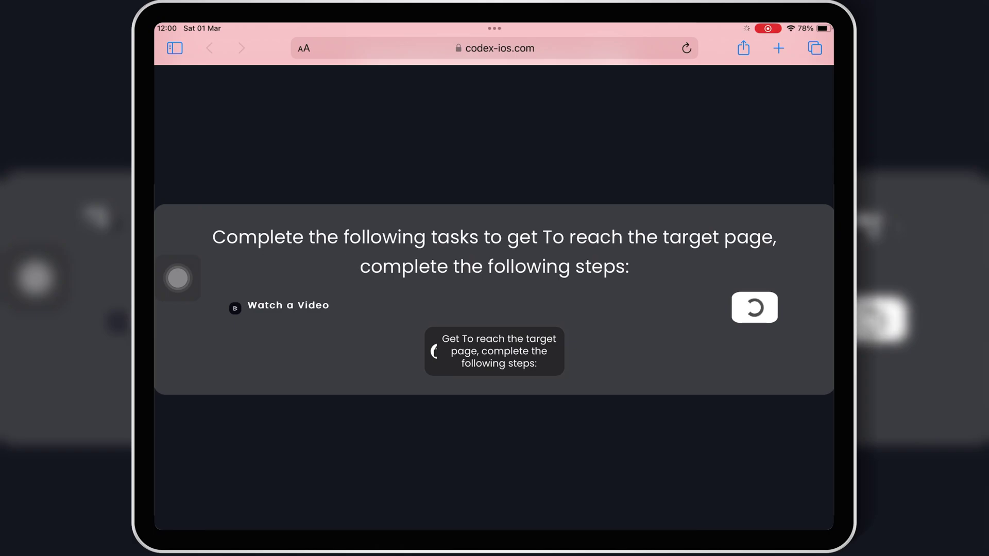
click(488, 374)
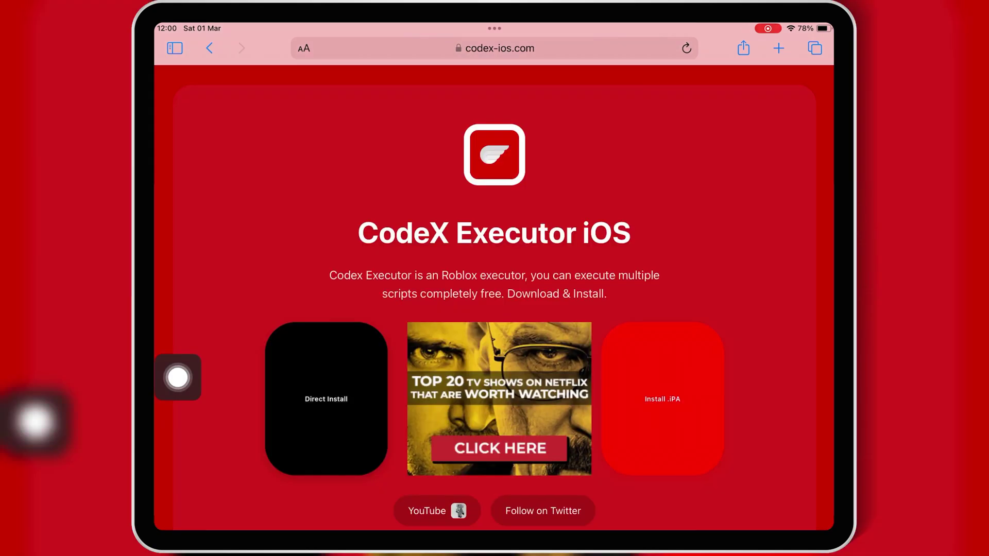
click(323, 398)
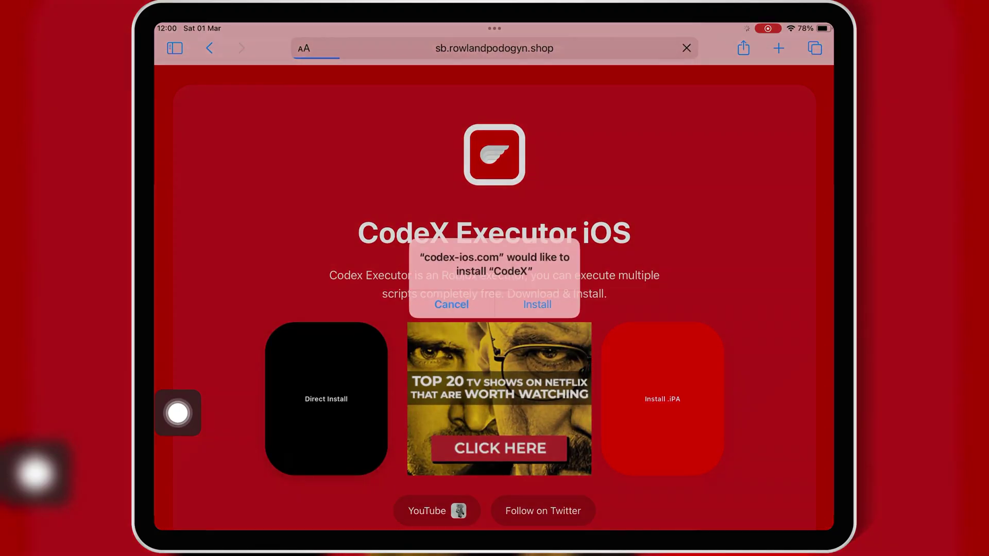
Step: Return to the Home Screen and show the second page of apps
key(super+h)
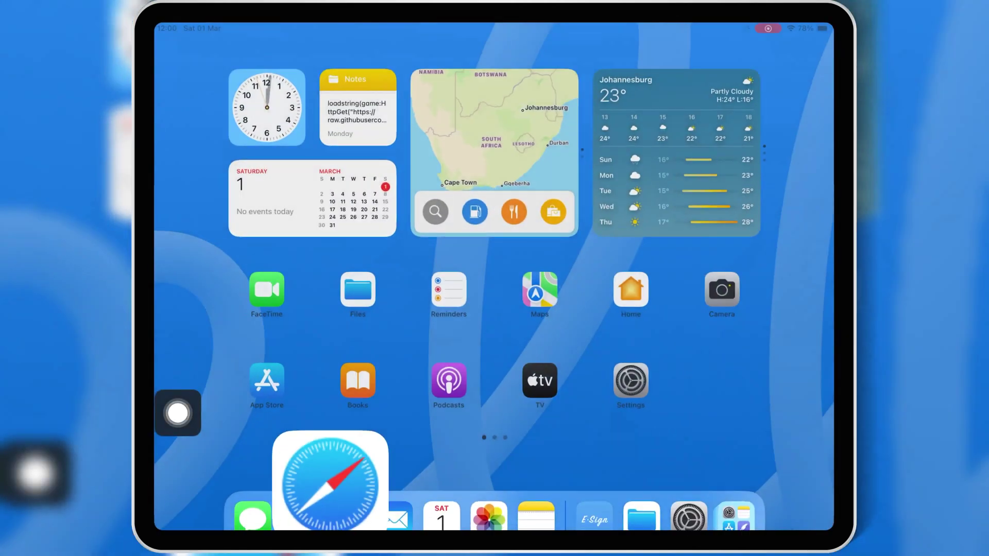
drag(695, 309, 310, 309)
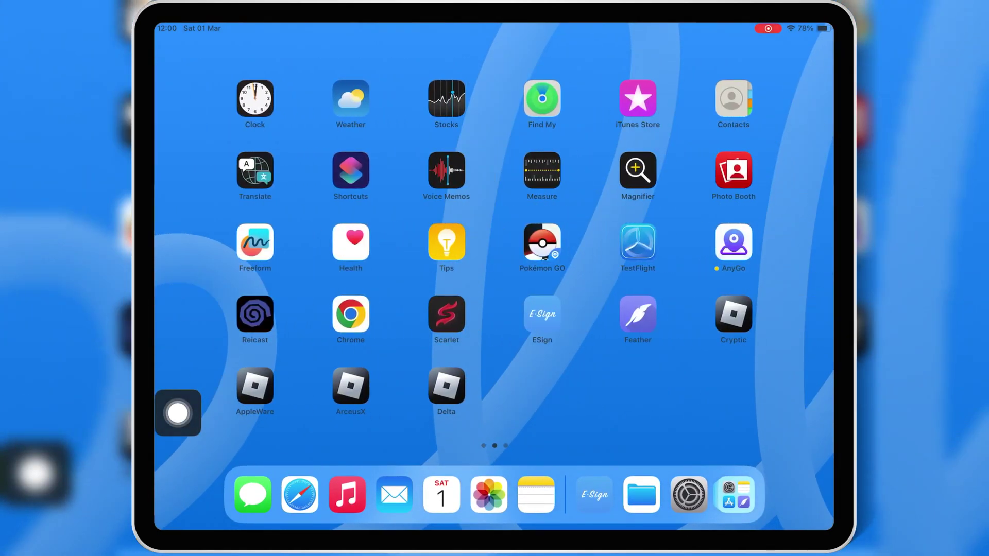
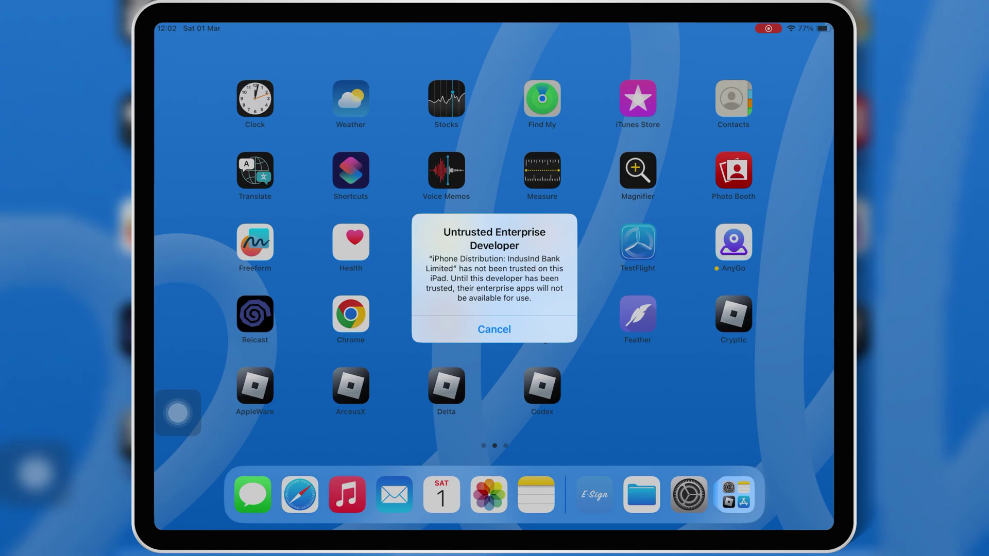
Step: Dismiss the Untrusted Enterprise Developer alert and swipe to another Home Screen page
click(494, 329)
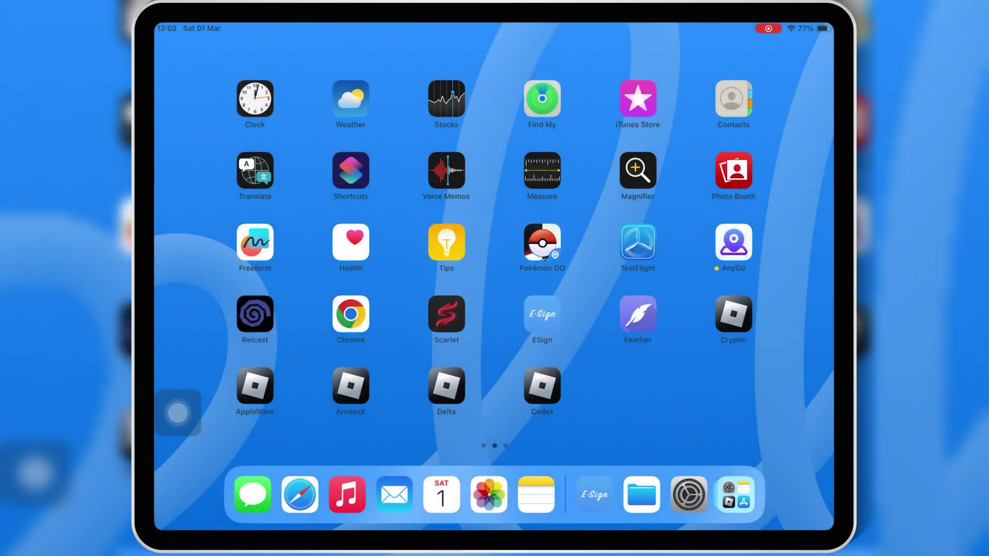
drag(309, 309, 695, 309)
Step: Trust the IndusInd Bank Limited developer under General > VPN & Device Management
click(638, 387)
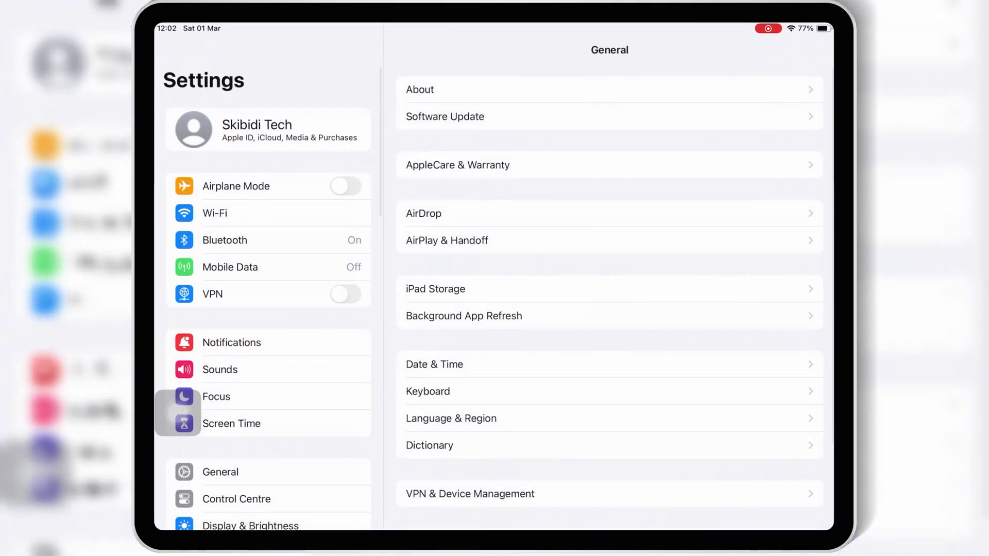
scroll(610, 310, down, 3)
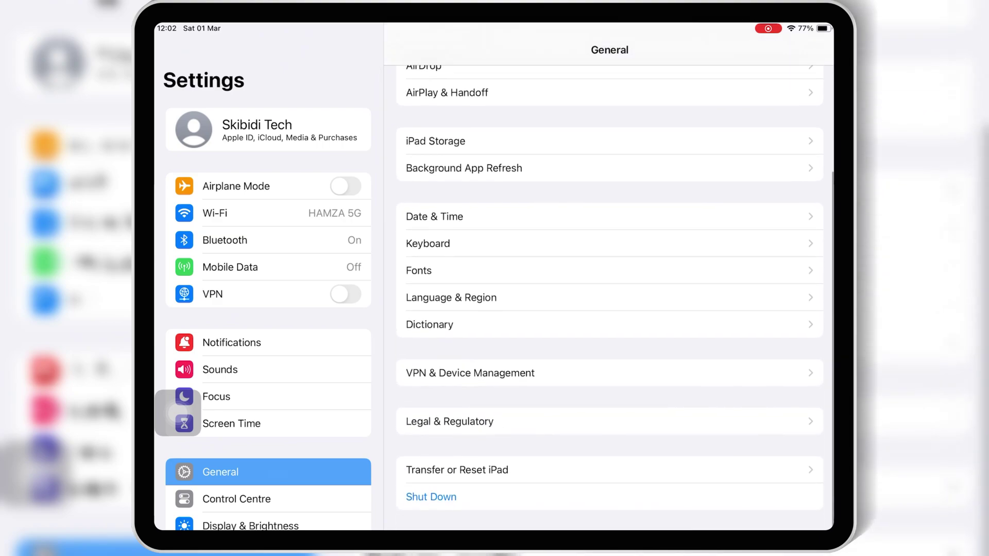
scroll(610, 309, down, 1)
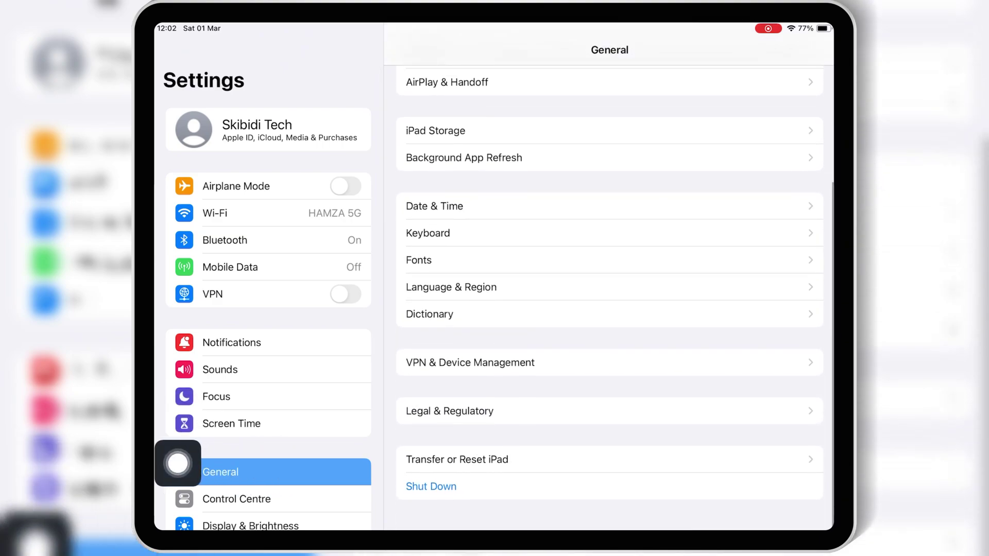
click(468, 375)
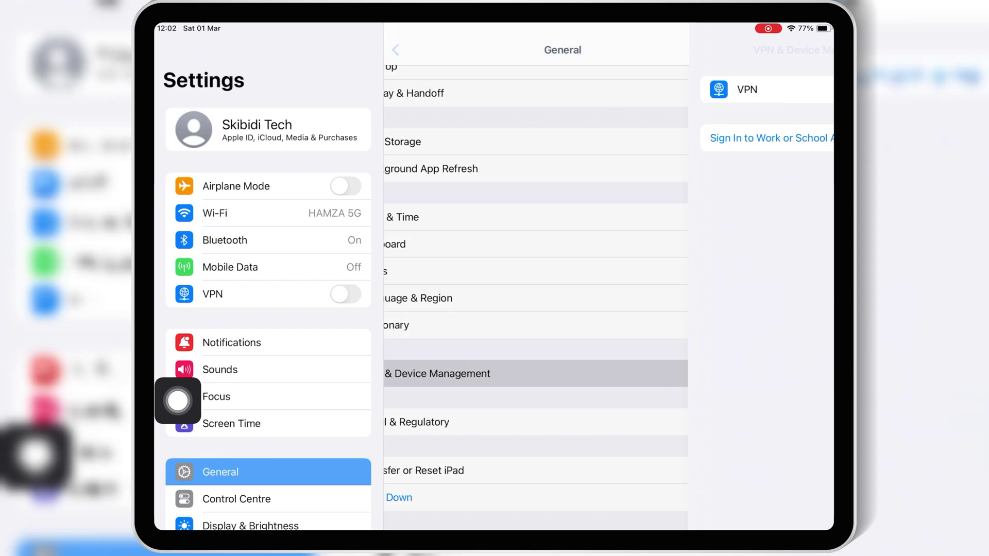
click(610, 203)
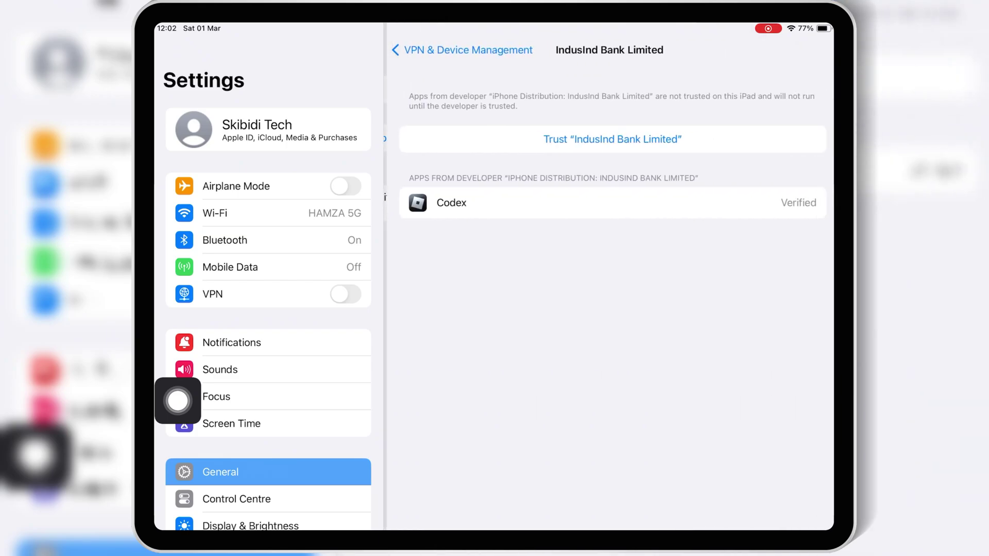
click(610, 139)
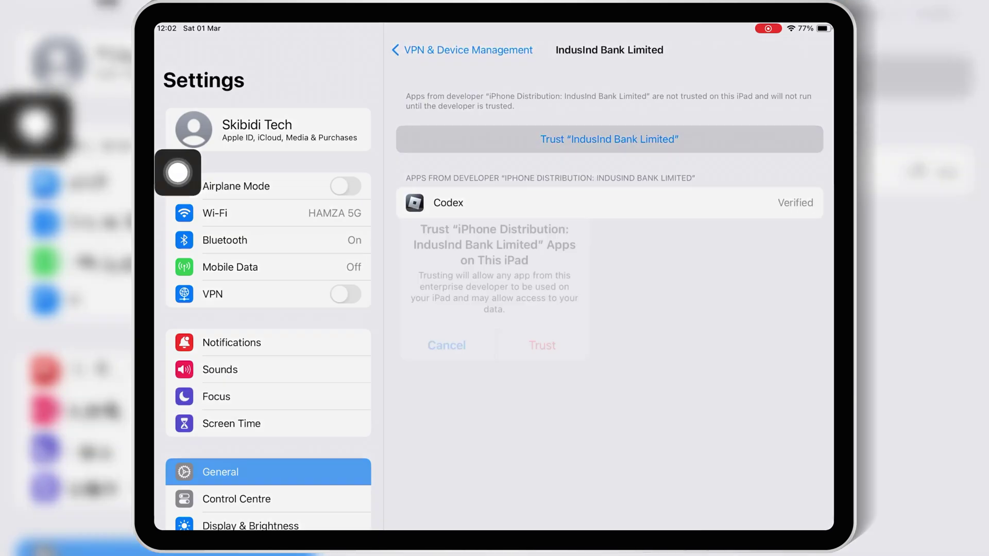
click(536, 337)
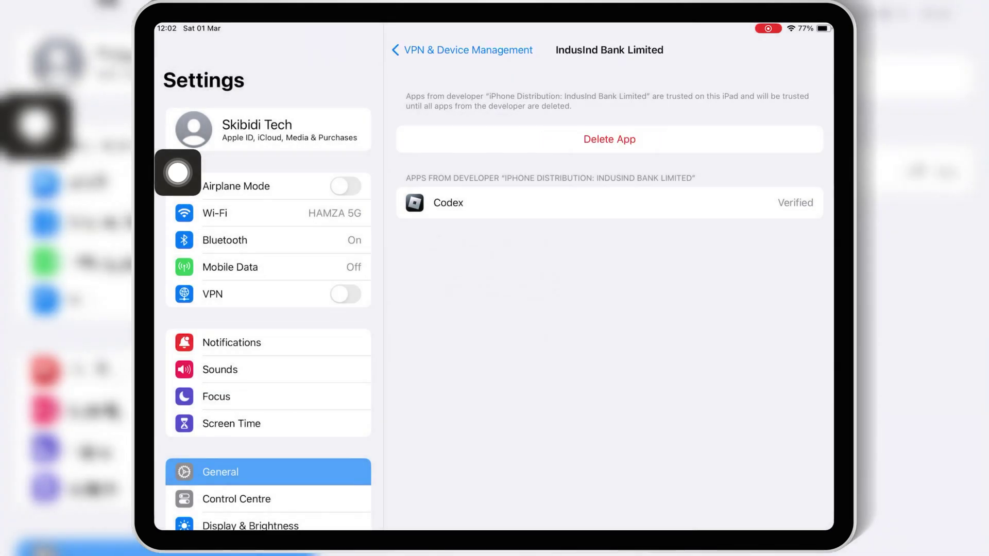
Step: Leave Settings, swipe to the Home Screen page holding Codex and launch it
drag(495, 529, 495, 348)
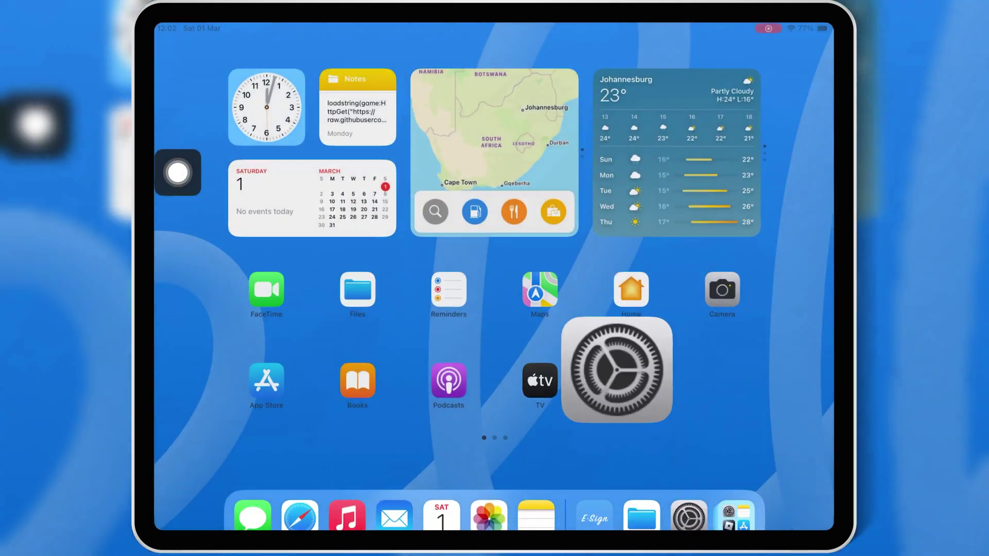
drag(696, 309, 309, 309)
click(542, 387)
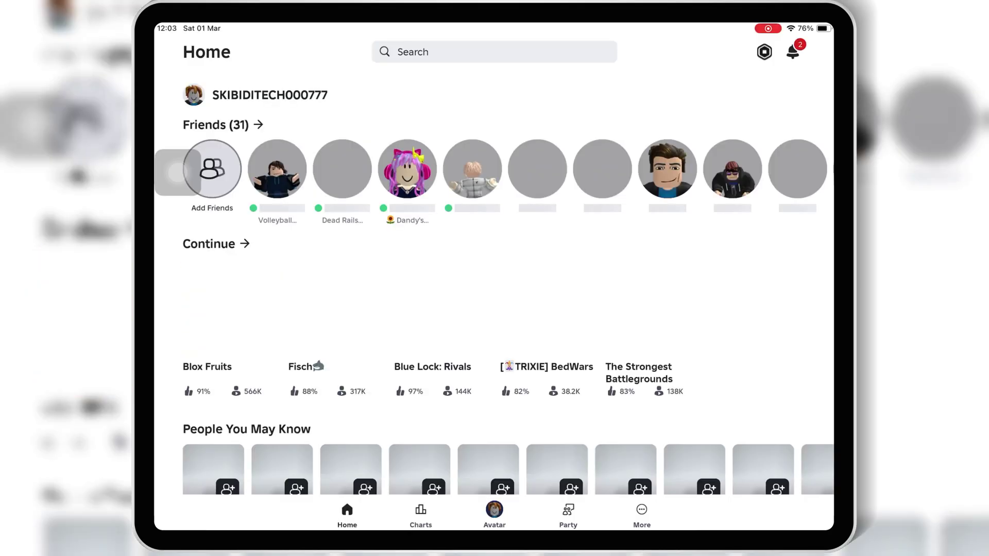
Step: Accept the pending friend request in Notifications, then start Blox Fruits from its game page
click(794, 52)
click(581, 187)
click(581, 256)
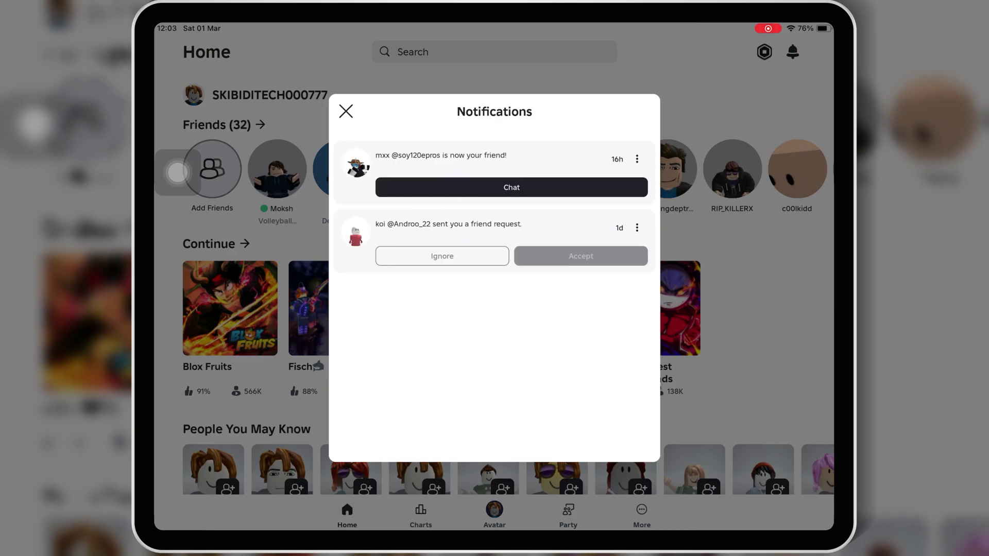
click(345, 112)
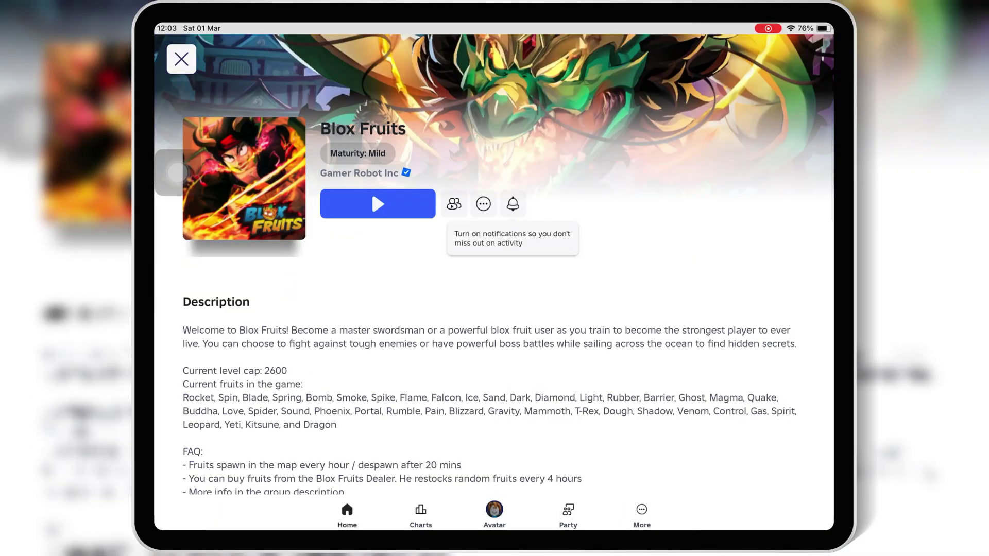
click(375, 203)
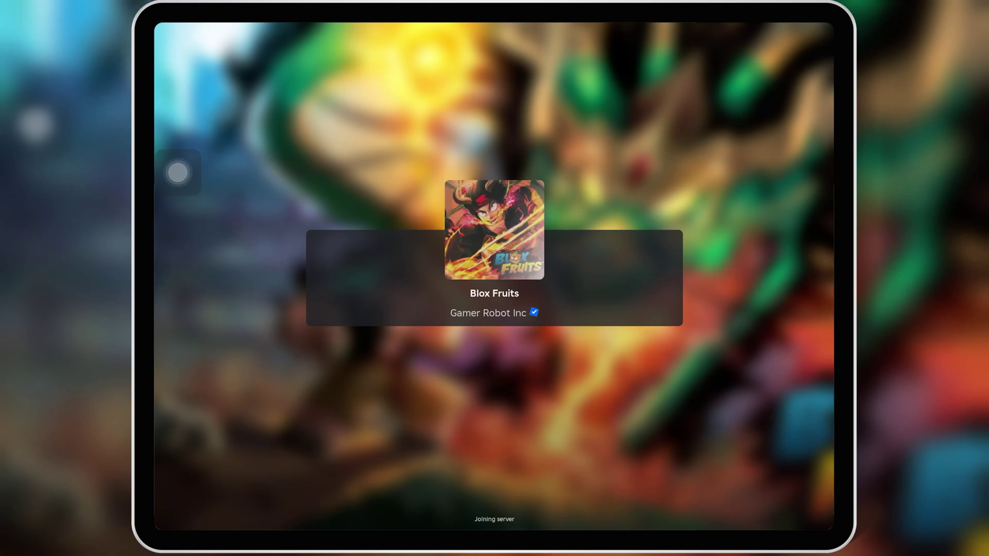